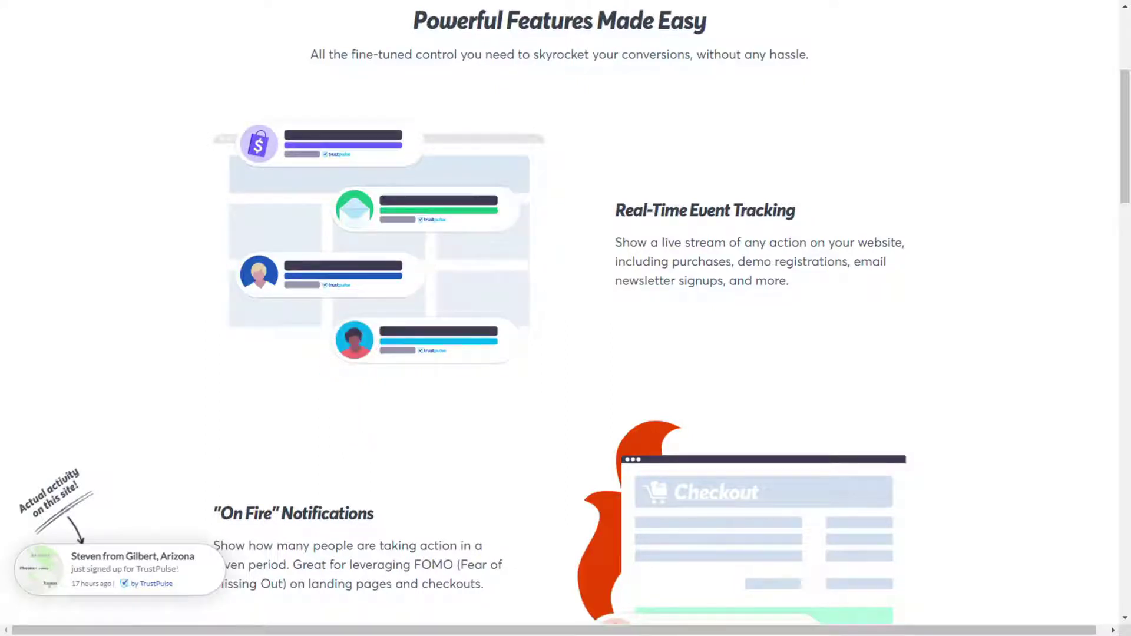
Scroll past On Fire, Smart Targeting, Flexible Design and Analytics to Works on Any Website.
scroll(565, 313, "down", 3)
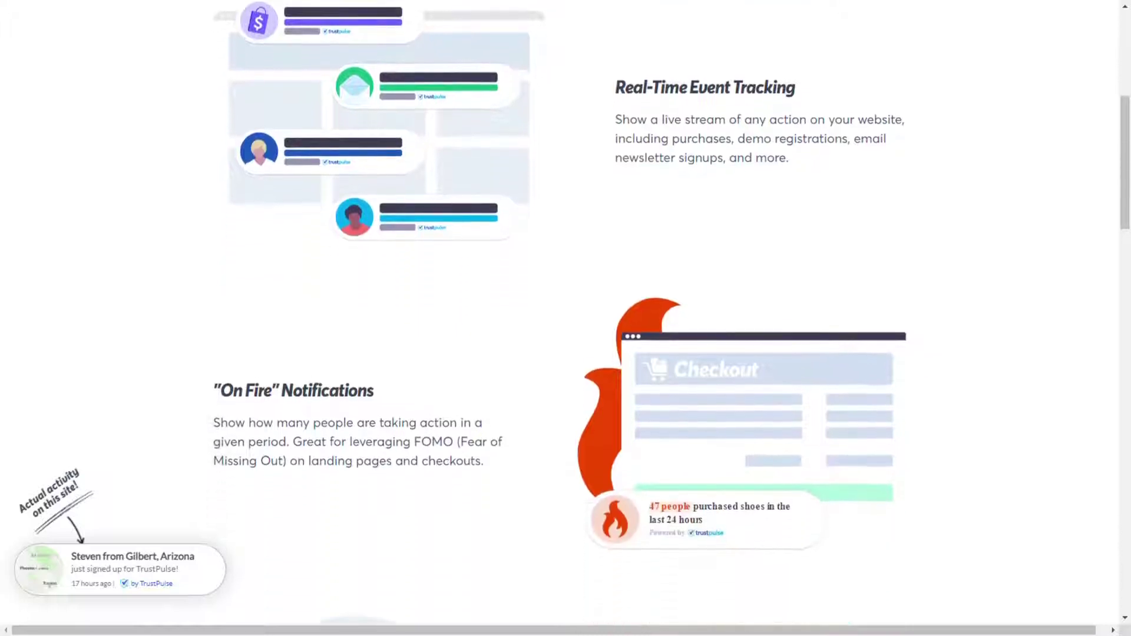
scroll(566, 312, "down", 2)
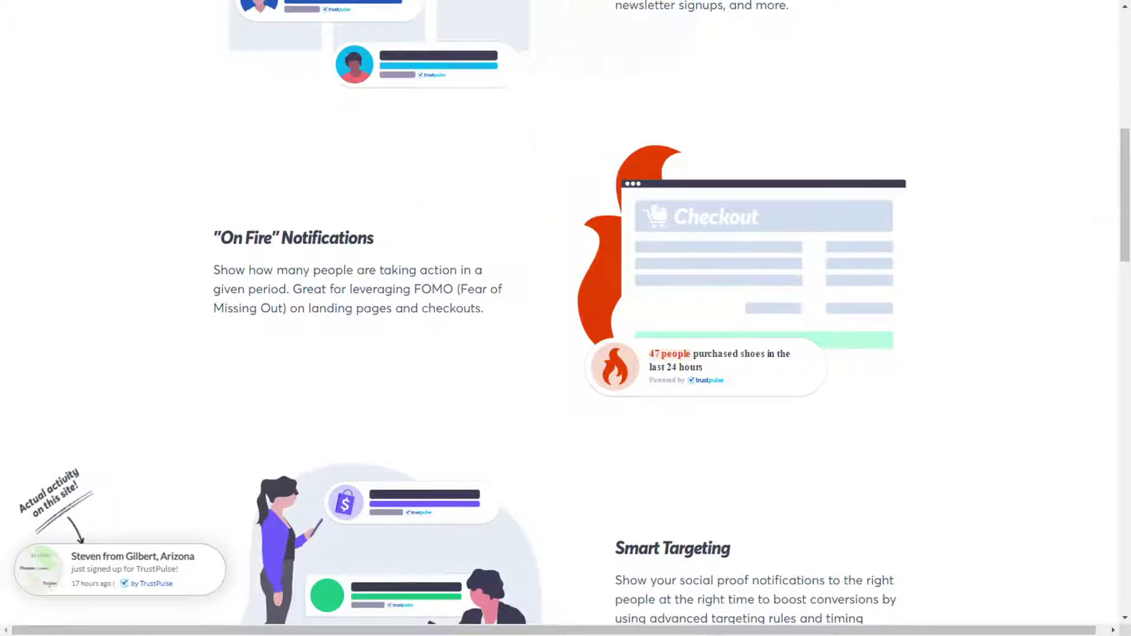
scroll(566, 313, "down", 2)
scroll(565, 312, "down", 5)
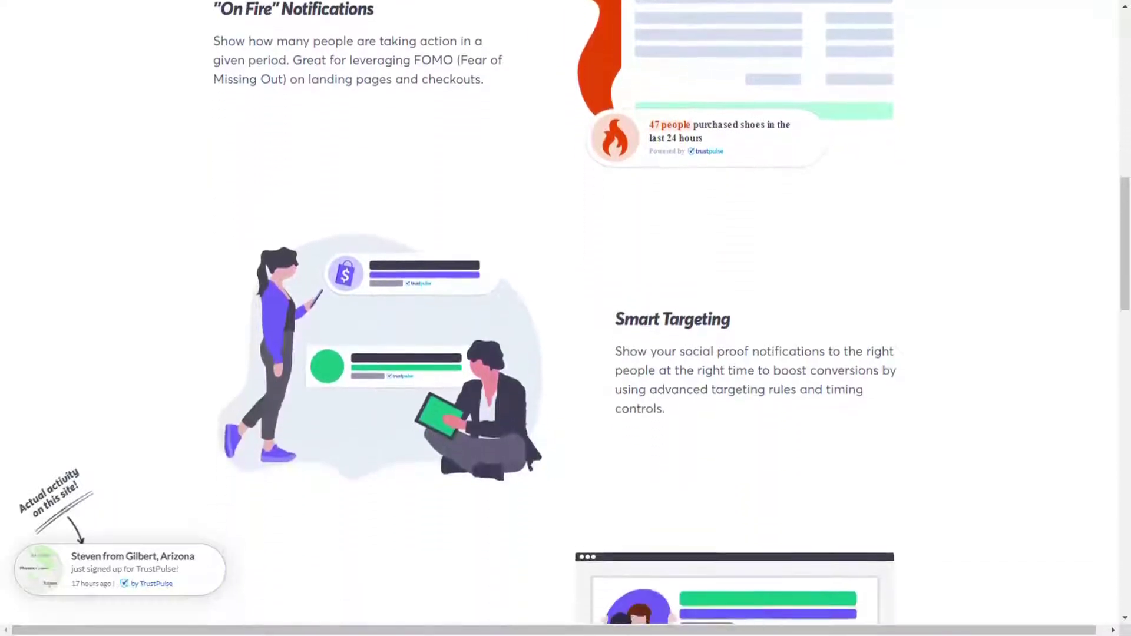
scroll(566, 312, "down", 5)
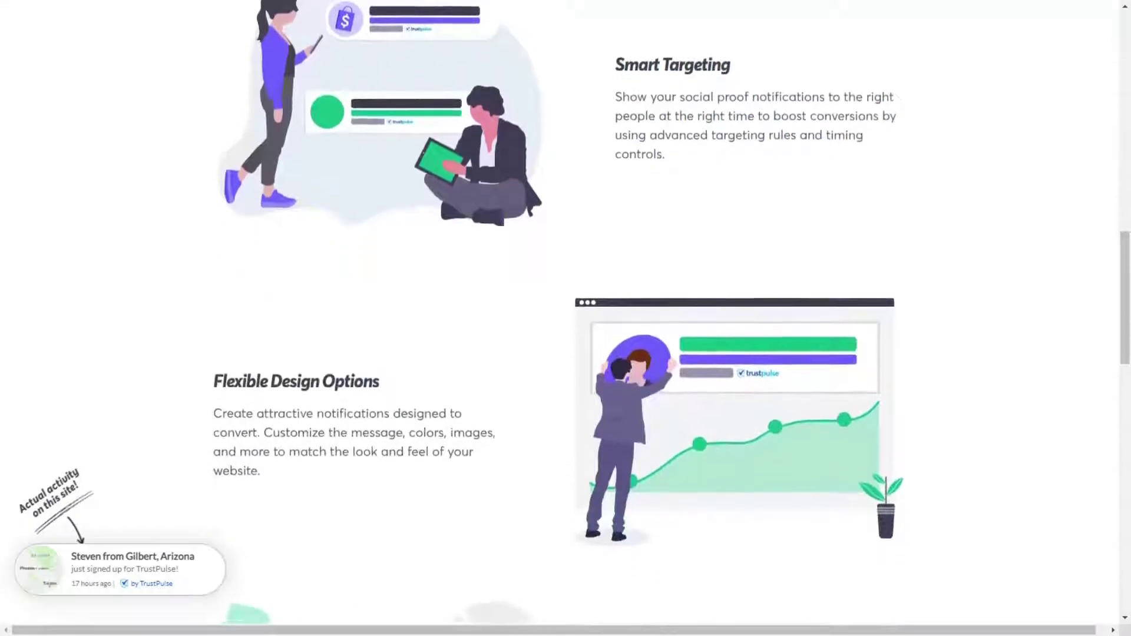
scroll(566, 312, "down", 5)
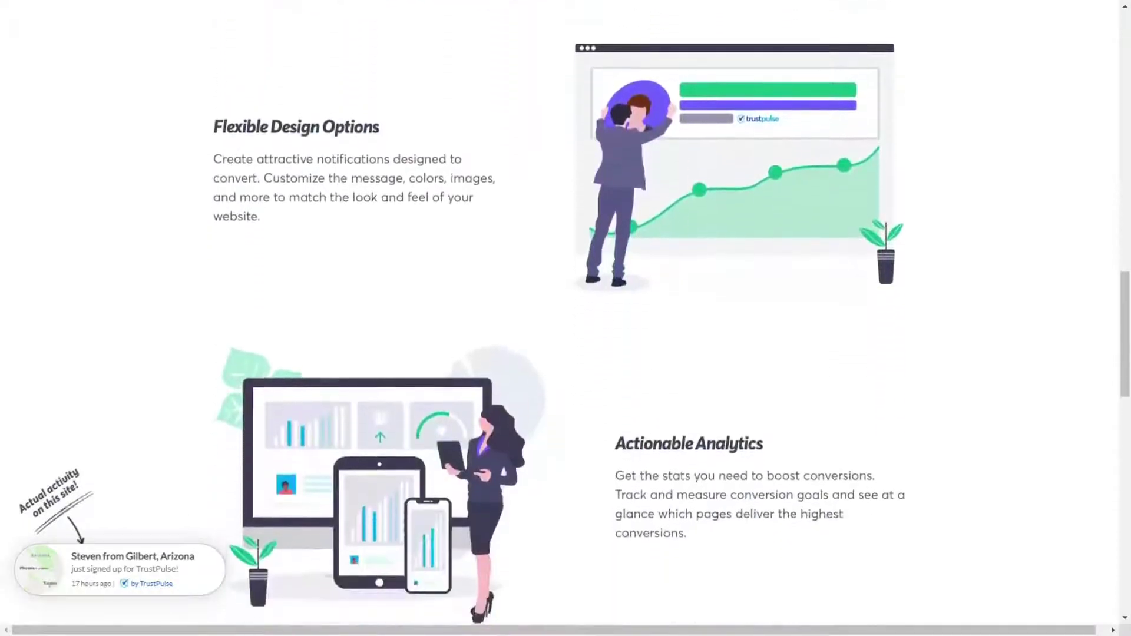
scroll(565, 313, "down", 5)
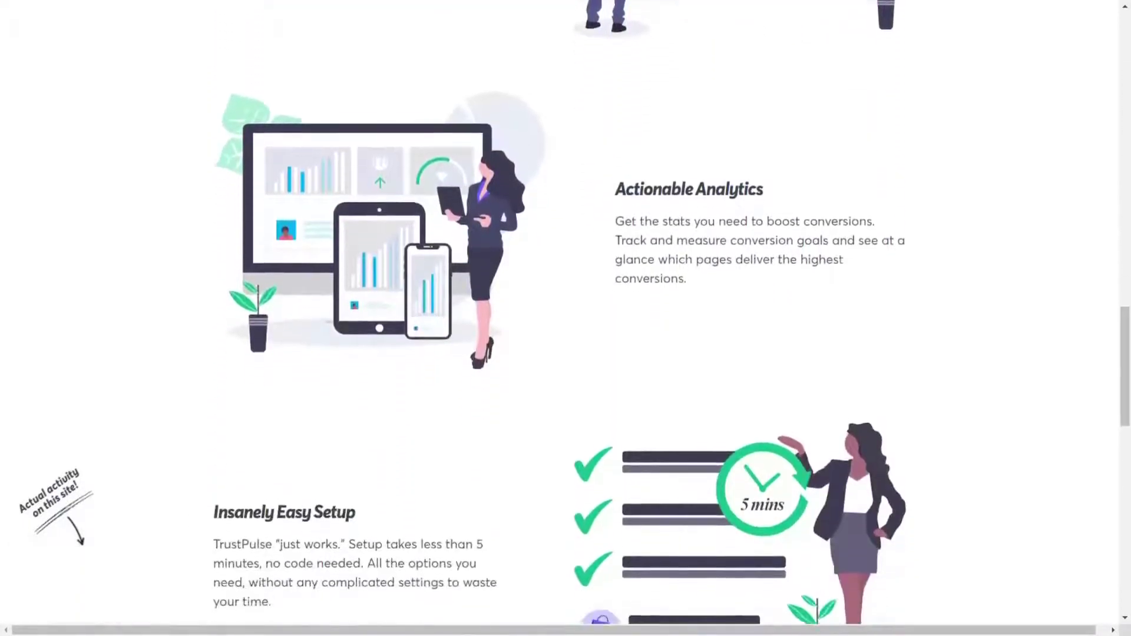
scroll(566, 313, "down", 5)
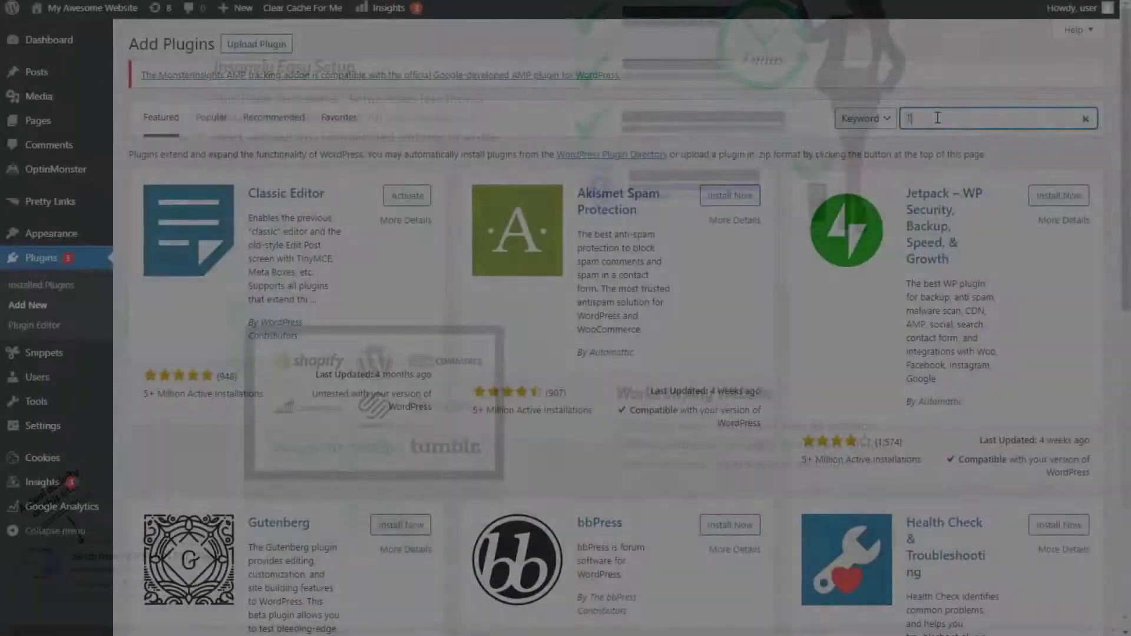
Search Add Plugins for TrustPulse, then install and activate the TrustPulse plugin.
type("ulse")
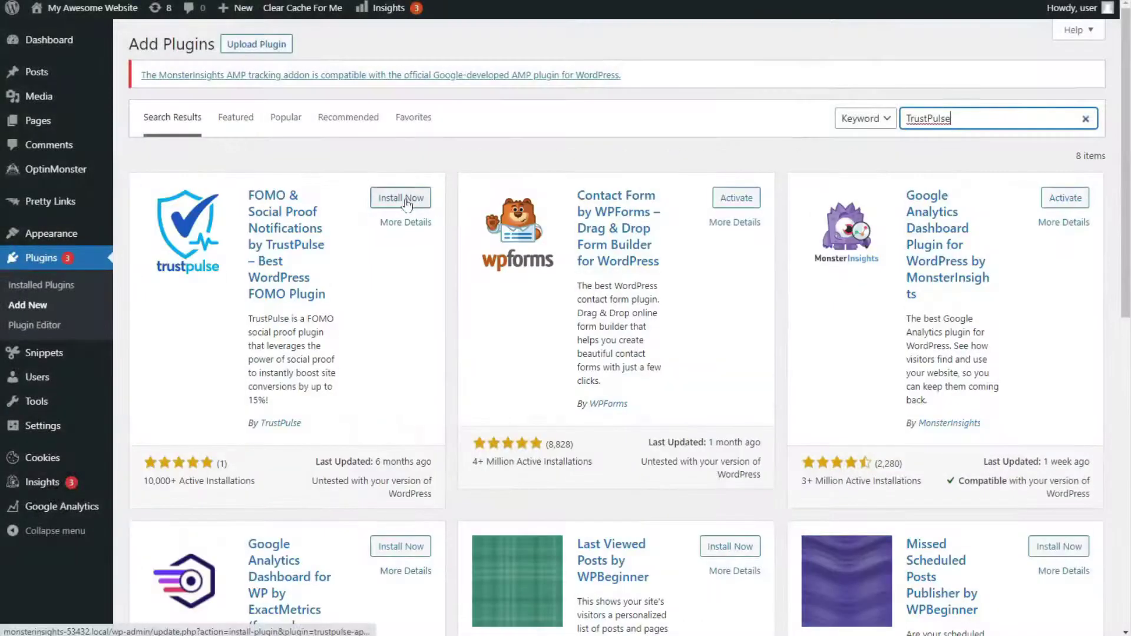
left_click(403, 200)
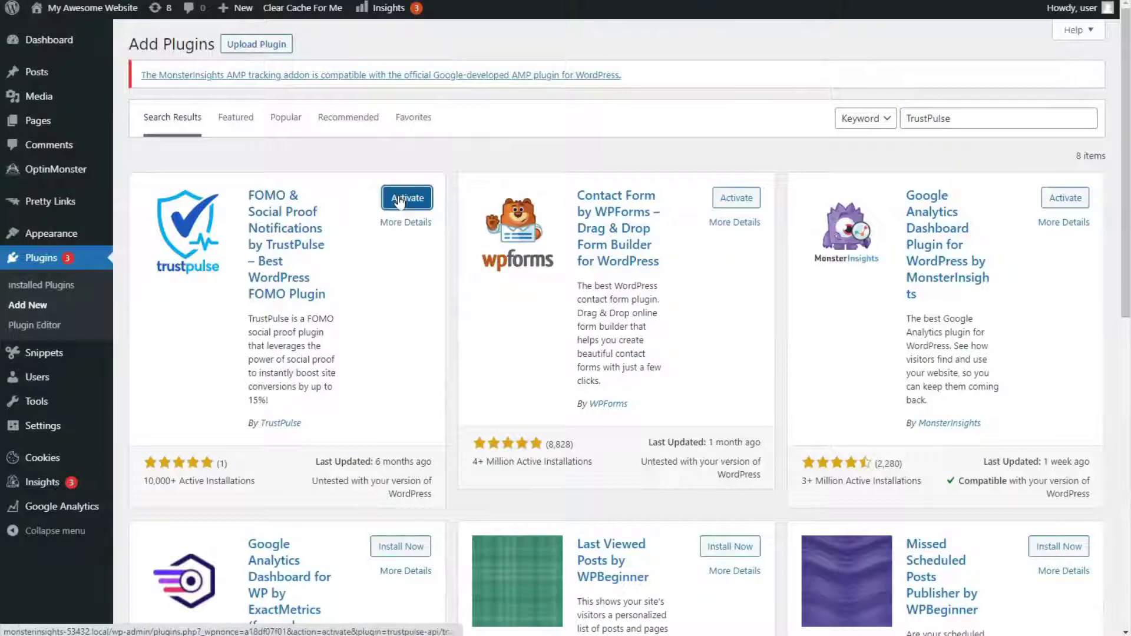
left_click(399, 201)
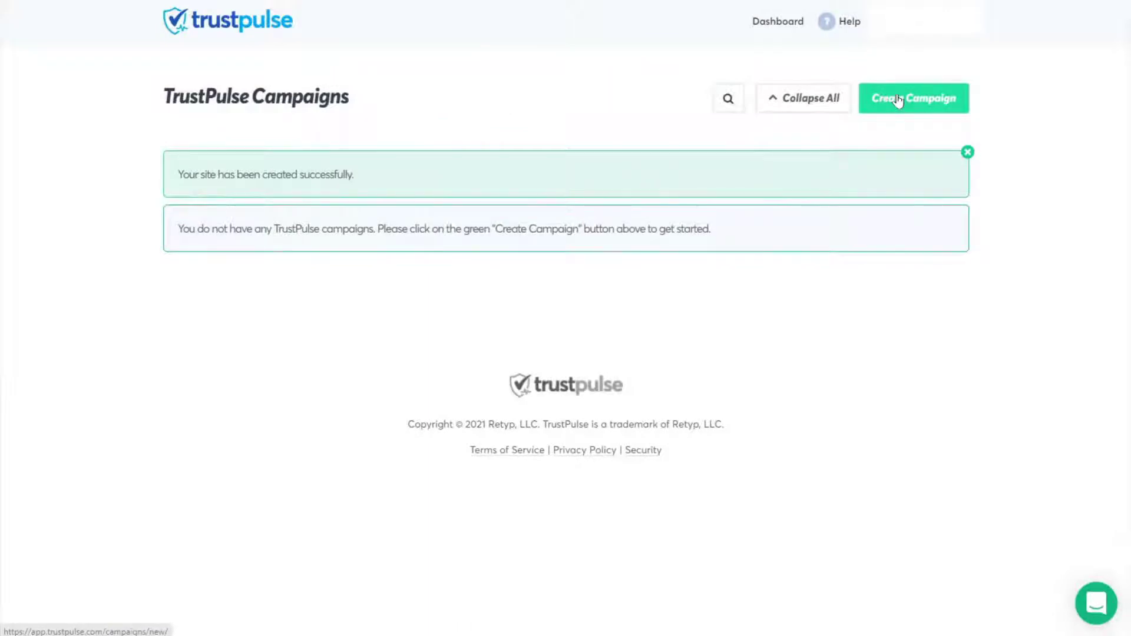
Create a campaign for My Awesome Website with Recent Activity as its type, after comparing On-Fire.
left_click(898, 100)
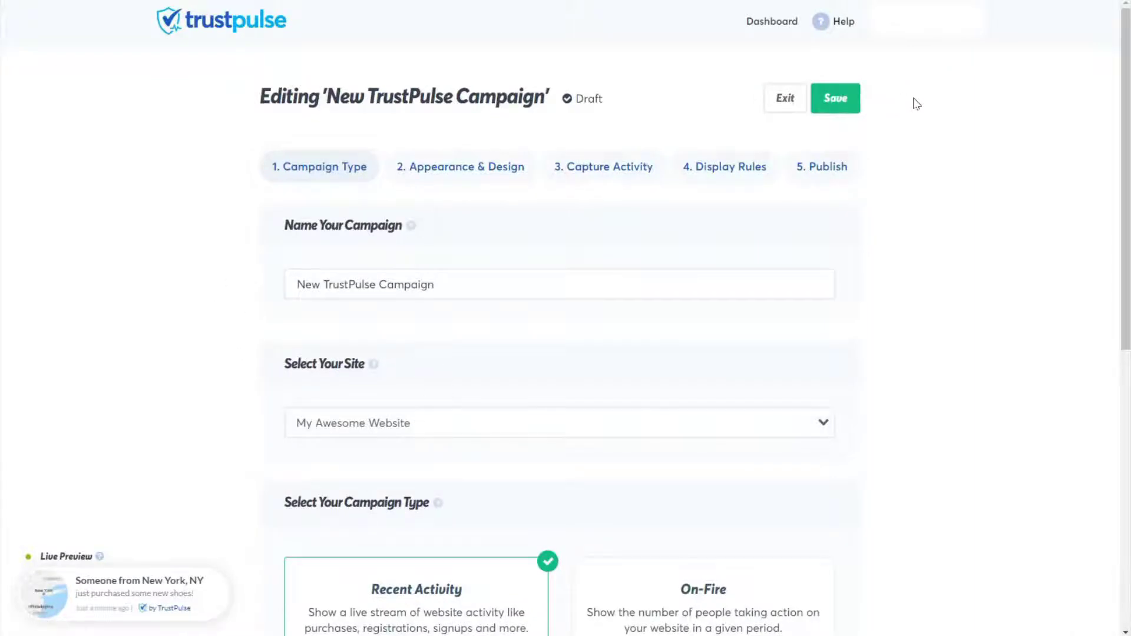
scroll(914, 104, "down", 7)
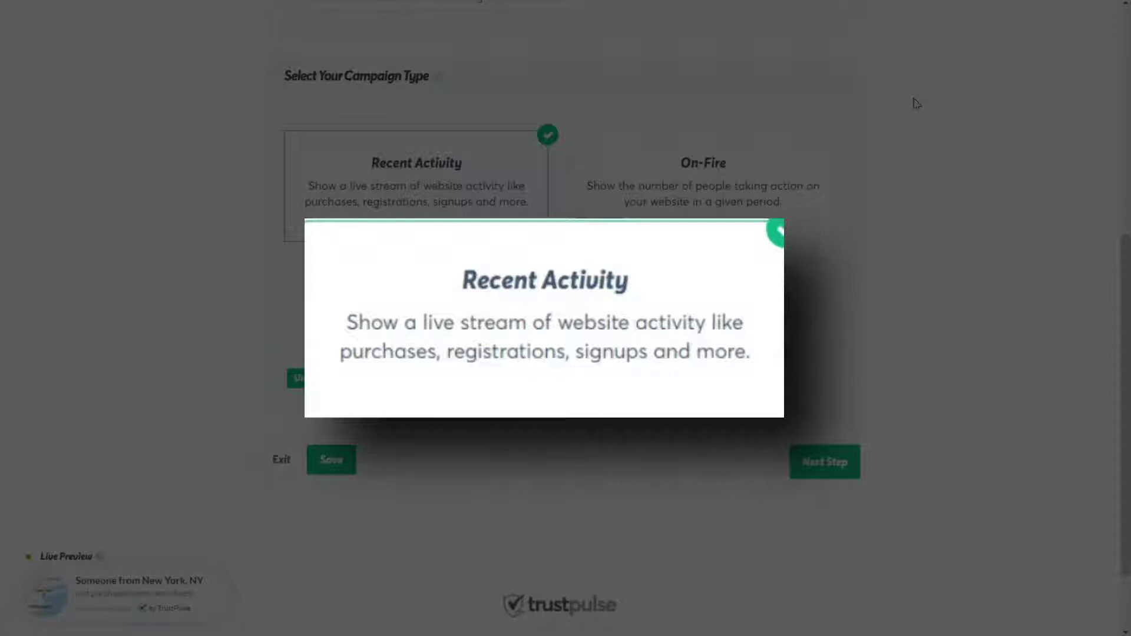
left_click(699, 195)
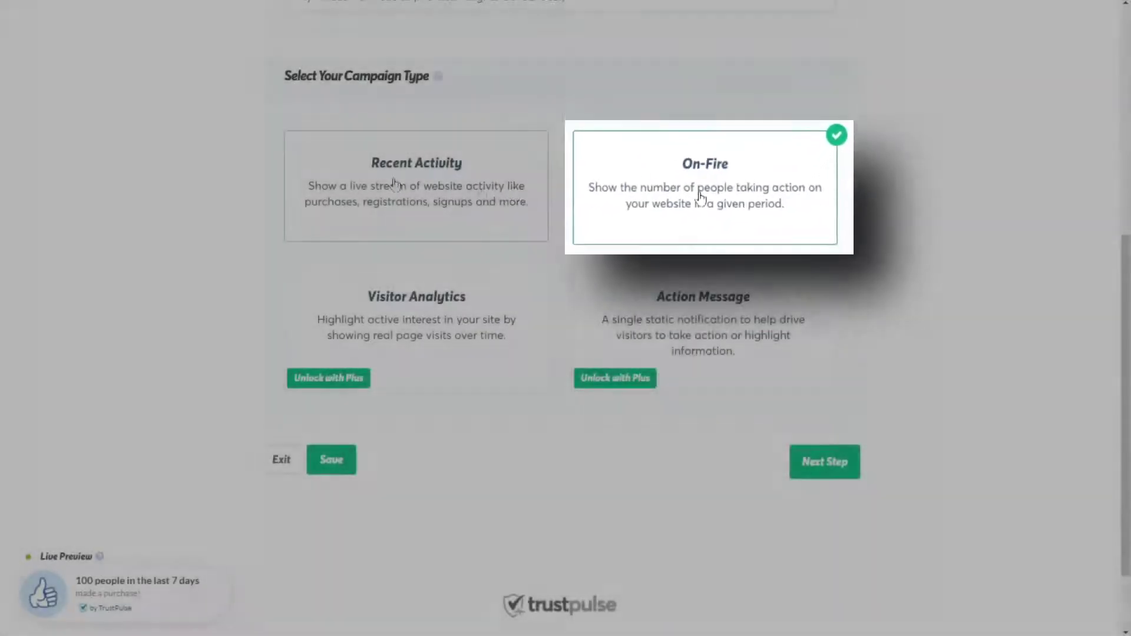
left_click(347, 183)
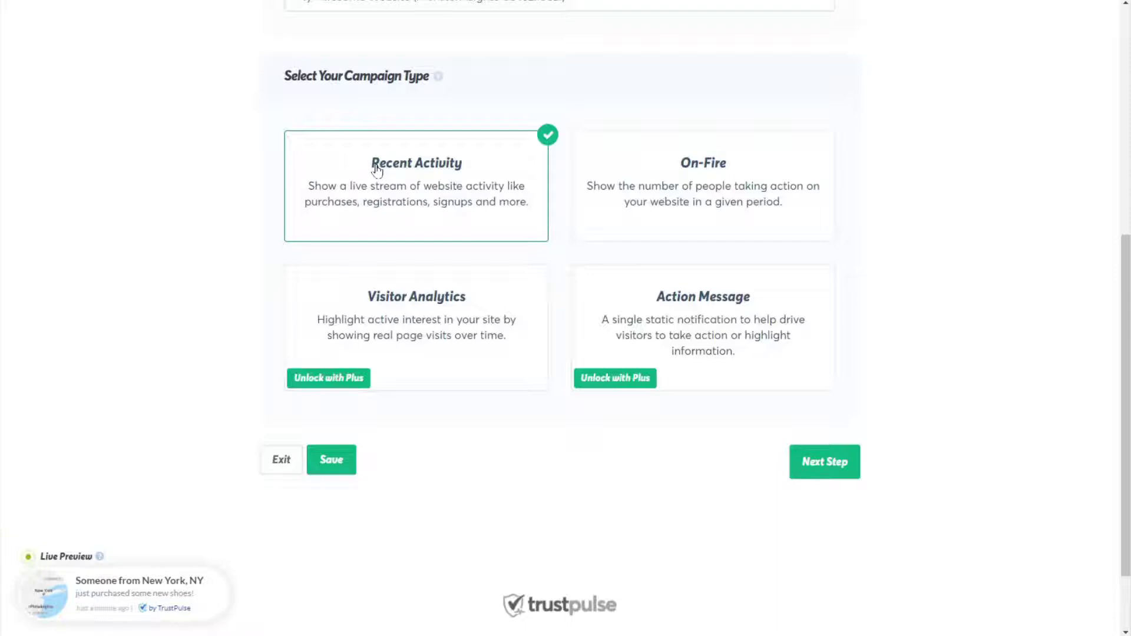
left_click(807, 466)
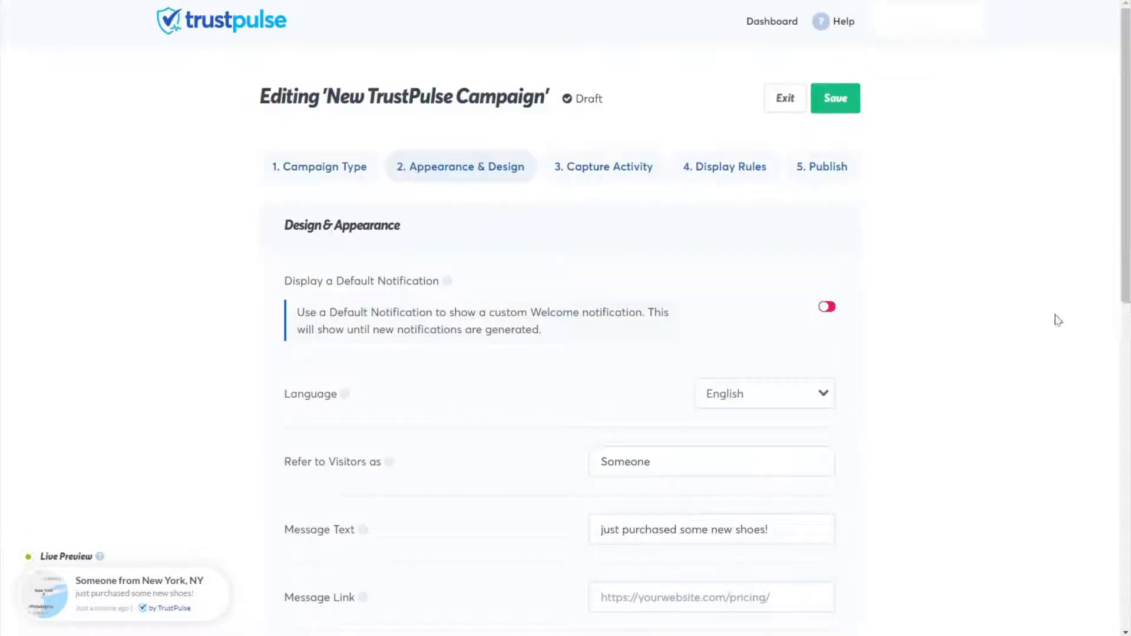
Leave Appearance & Design and the advanced styling options at their defaults and proceed to Capture Activity.
scroll(1058, 321, "down", 5)
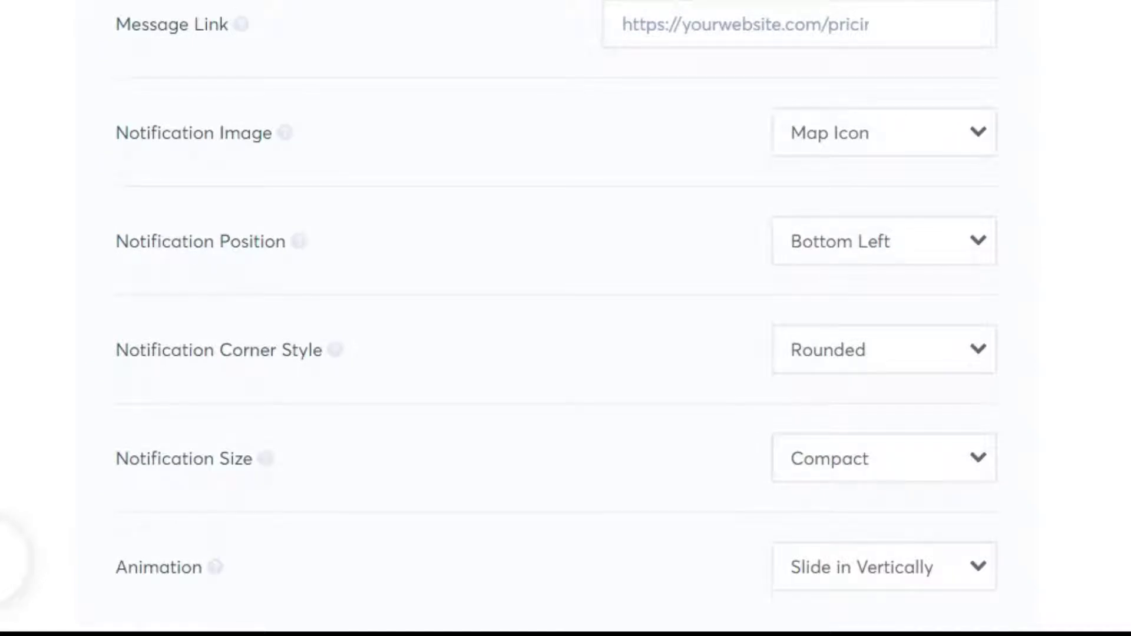
scroll(556, 295, "down", 4)
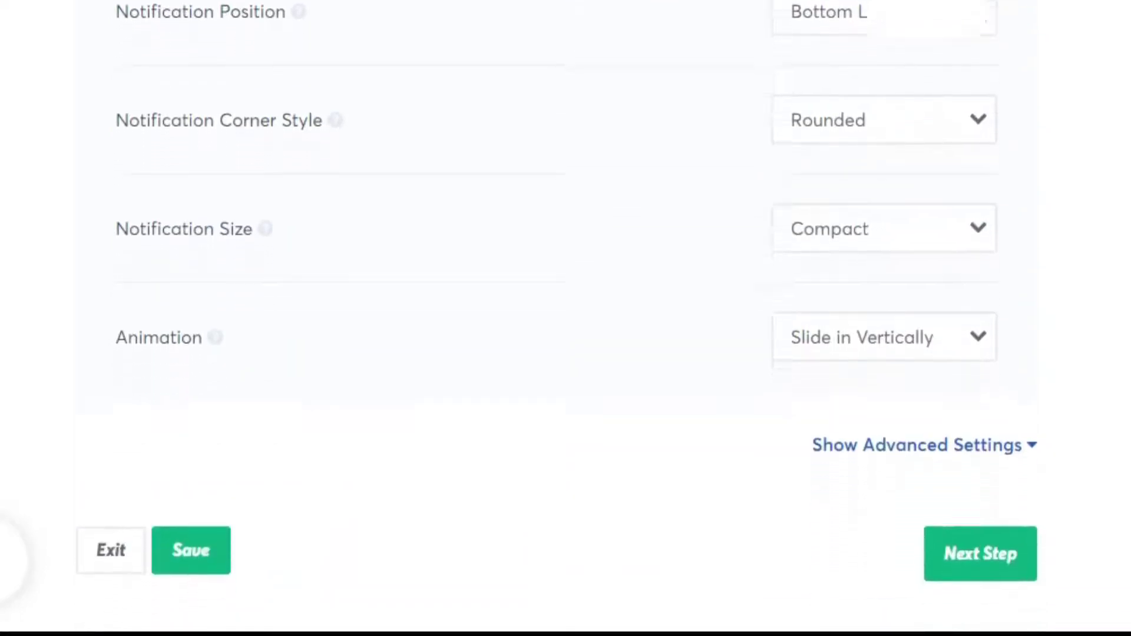
scroll(1058, 321, "down", 2)
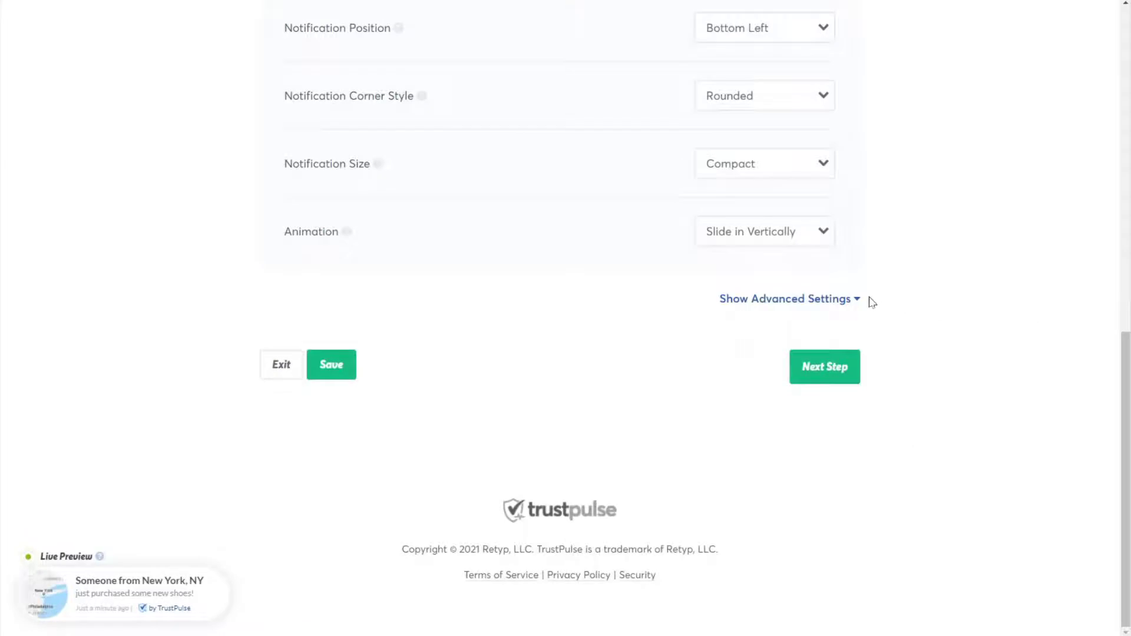
left_click(858, 298)
scroll(952, 295, "down", 3)
scroll(953, 296, "down", 6)
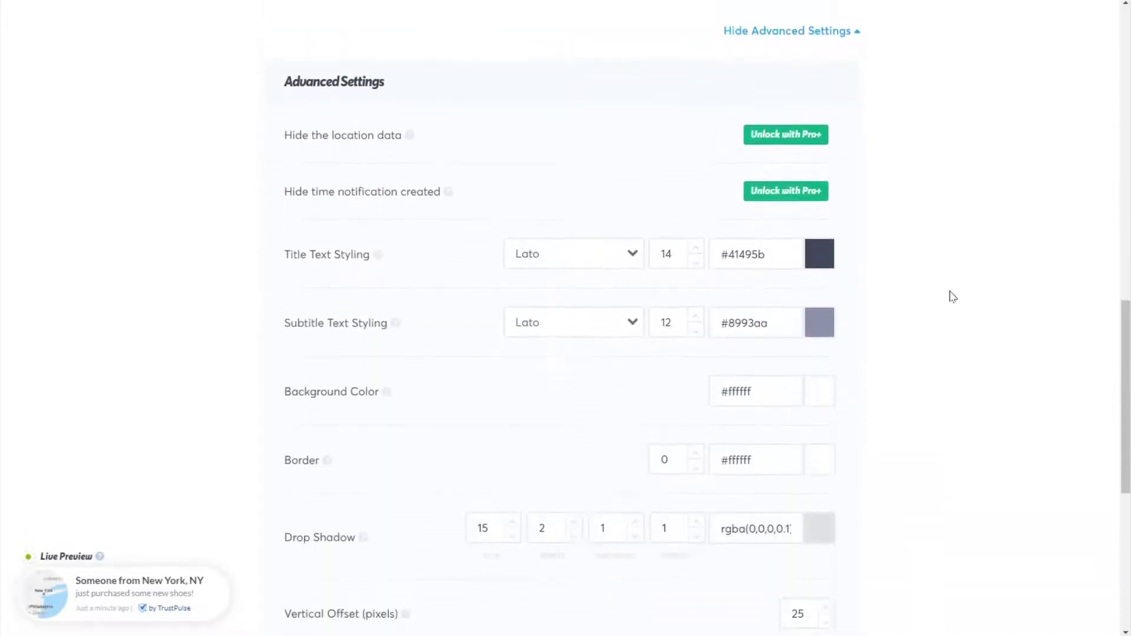
scroll(952, 296, "down", 1)
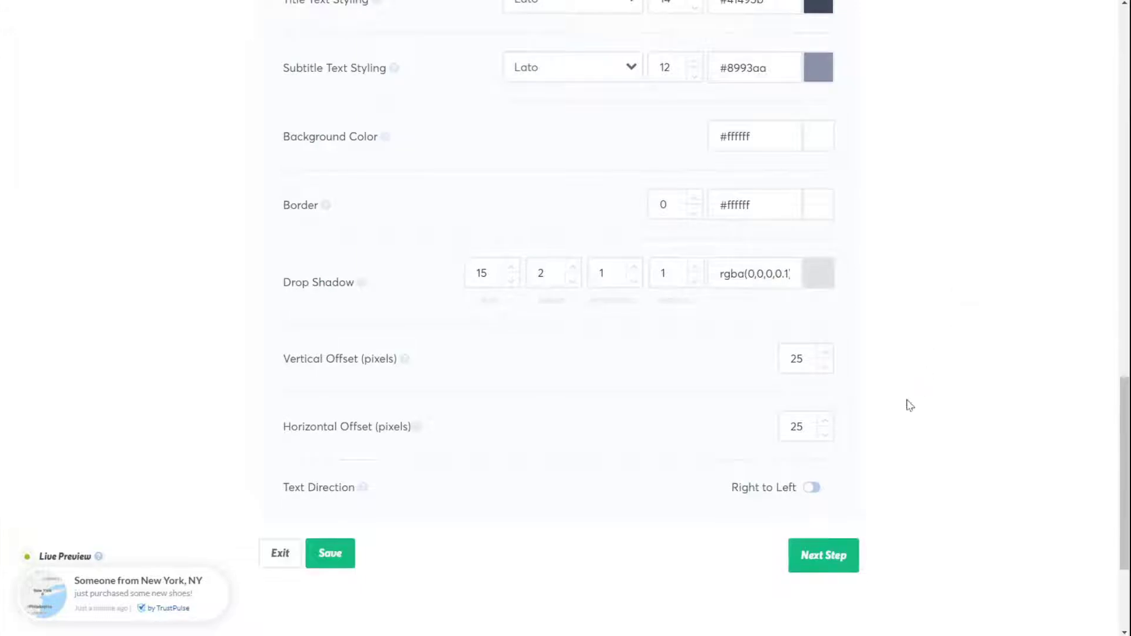
left_click(827, 571)
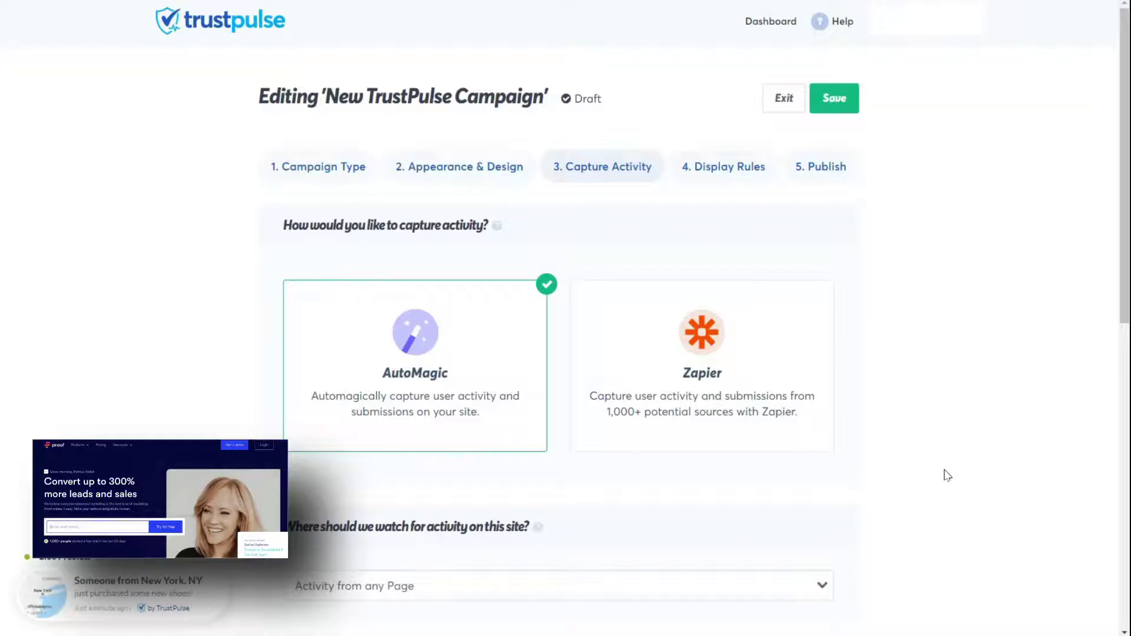
Keep AutoMagic watching Activity from any Page.
scroll(950, 475, "down", 1)
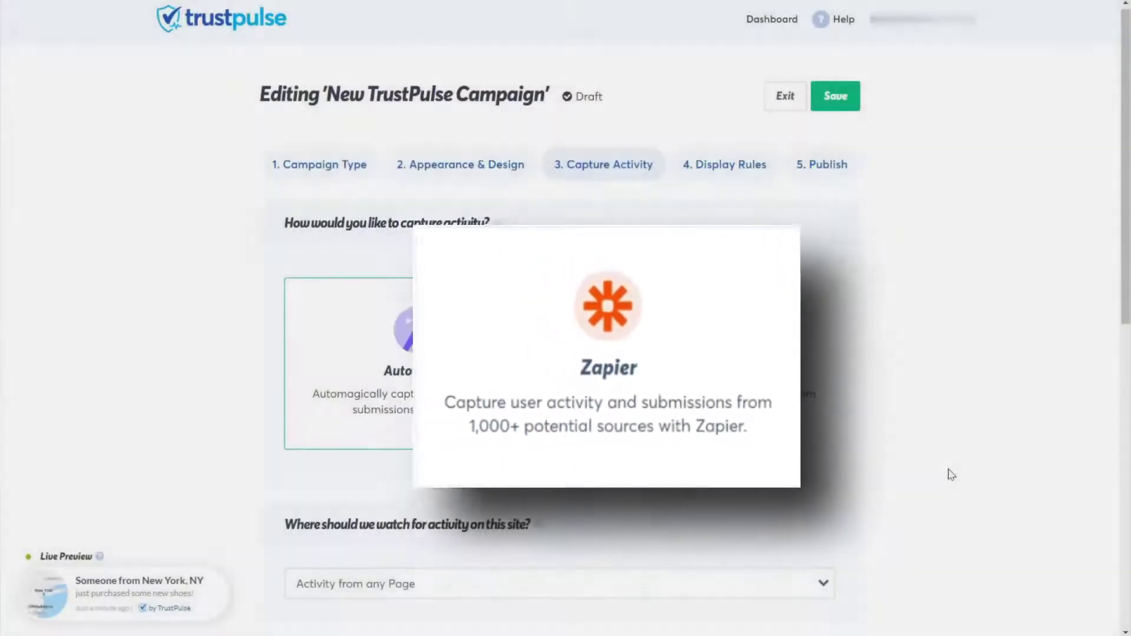
scroll(951, 475, "down", 3)
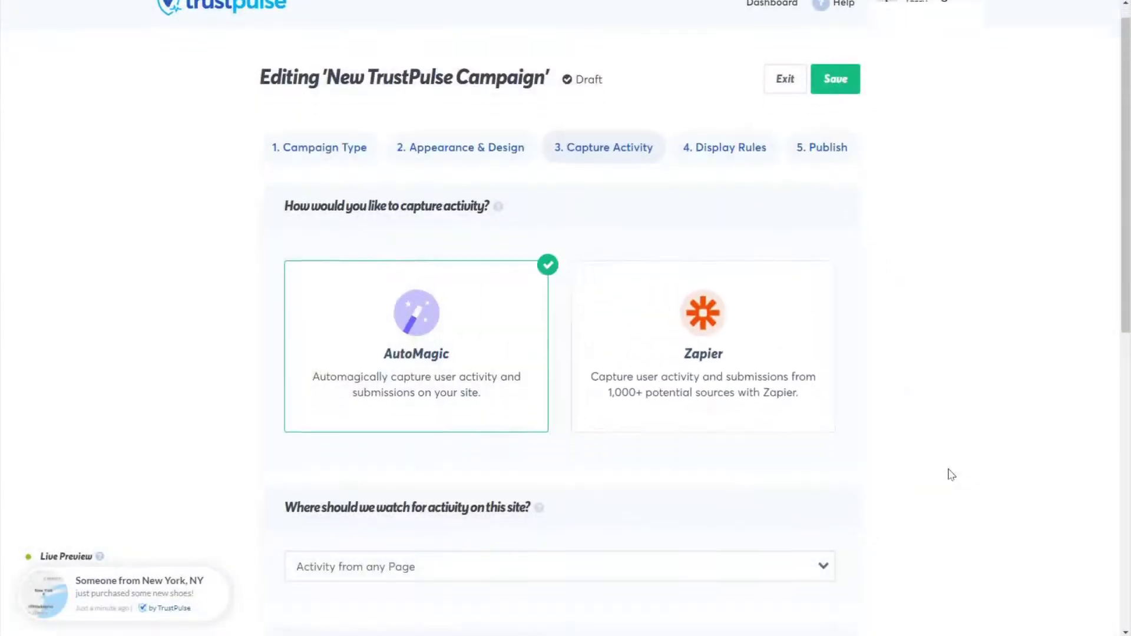
scroll(951, 474, "down", 5)
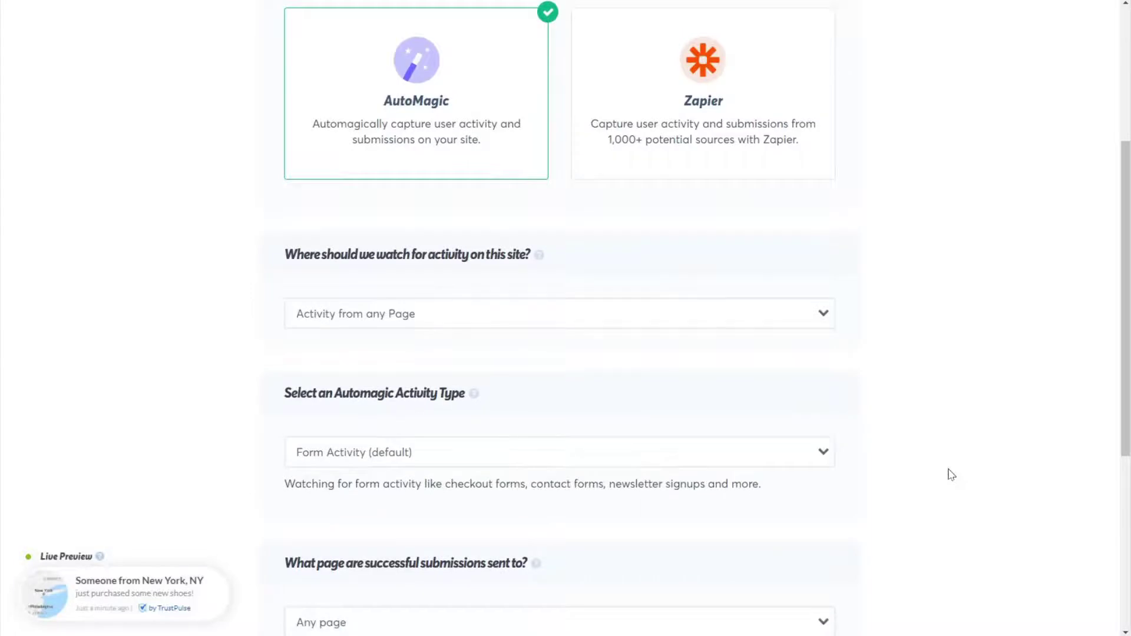
left_click(823, 318)
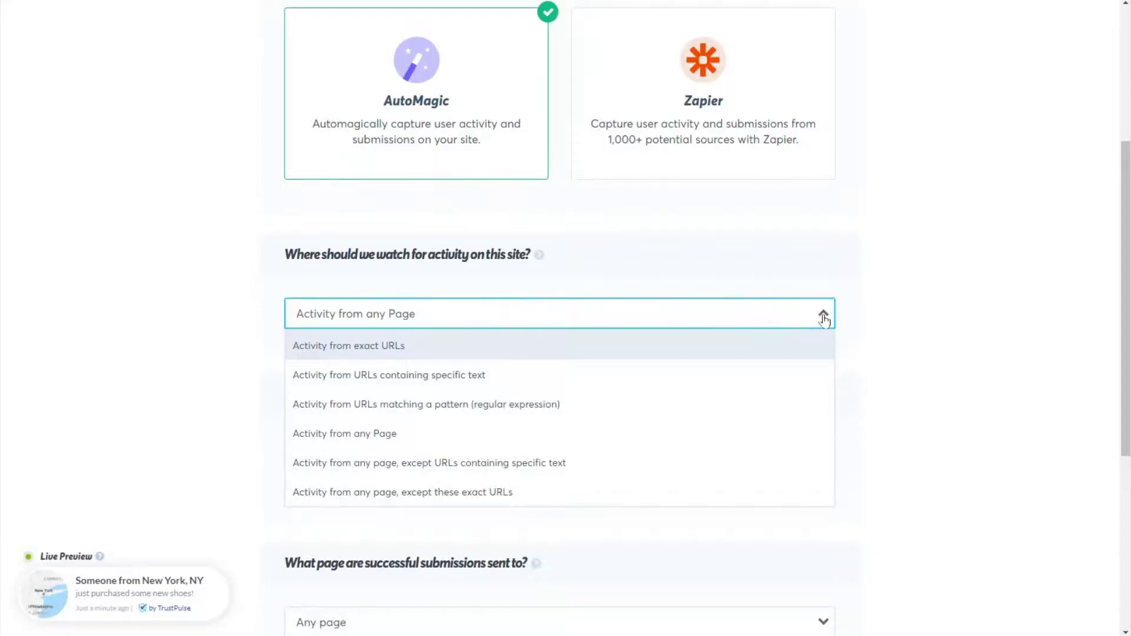
left_click(824, 320)
left_click(824, 320)
scroll(862, 259, "down", 3)
left_click(823, 138)
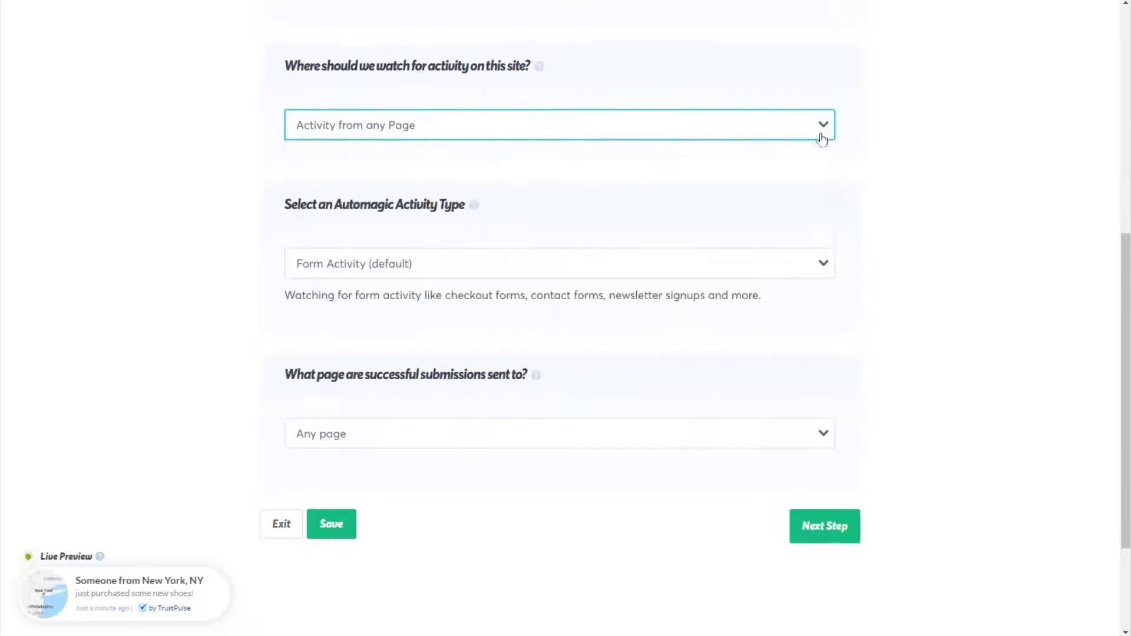
Keep Form Activity as the type and Any page as the submission page, then proceed to Display Rules.
left_click(823, 265)
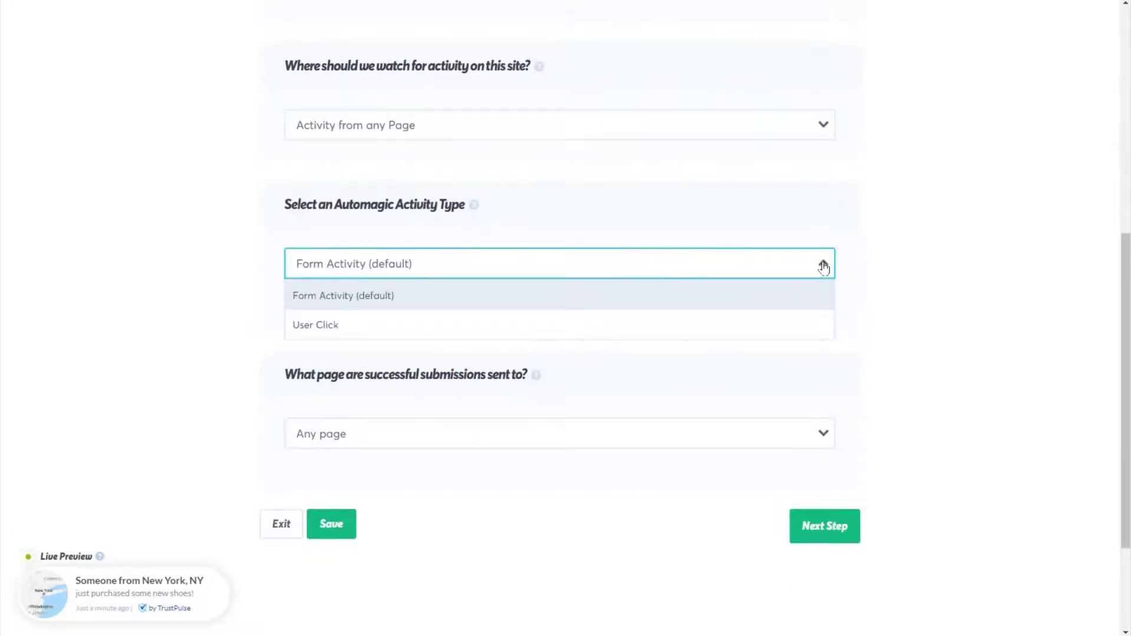
left_click(824, 266)
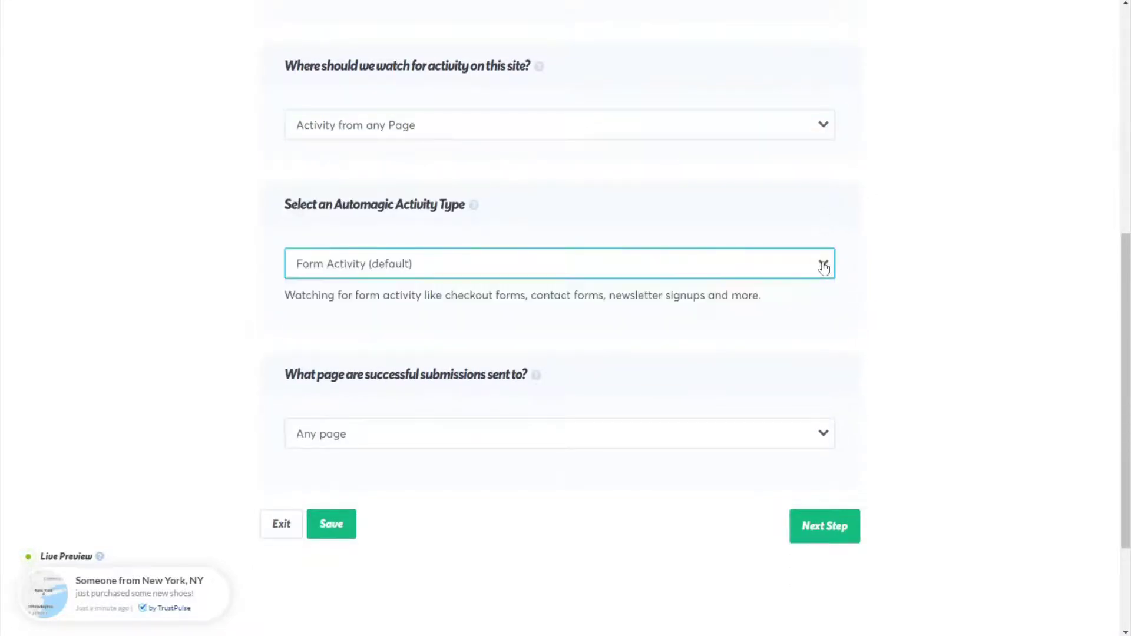
left_click(823, 436)
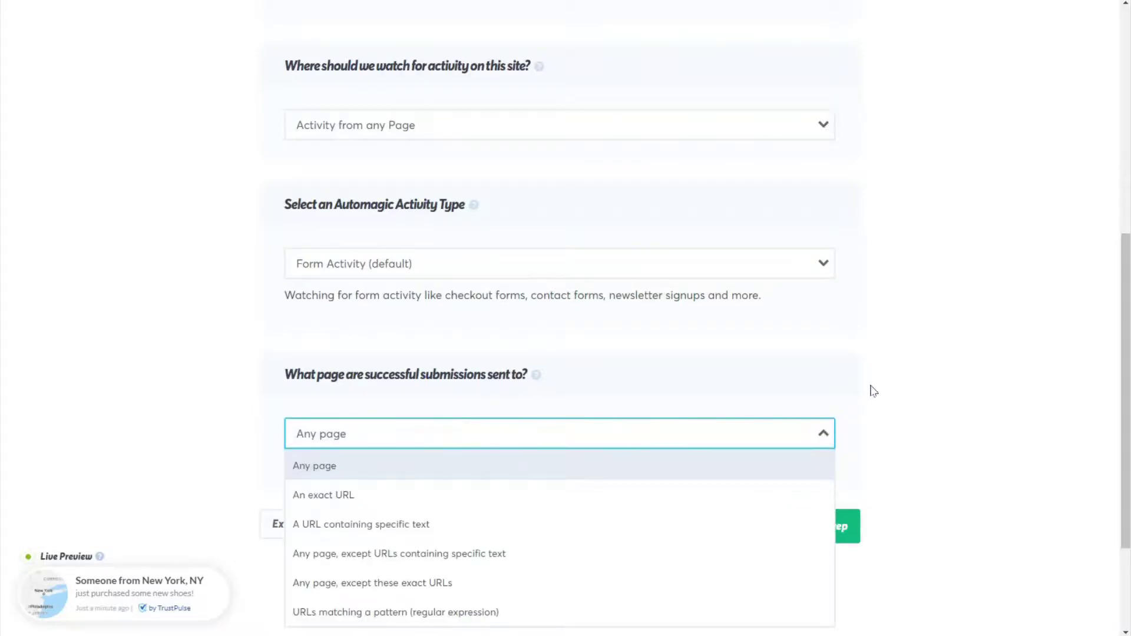
key("Down")
key("Down")
key("Down")
key("Down")
key("Down")
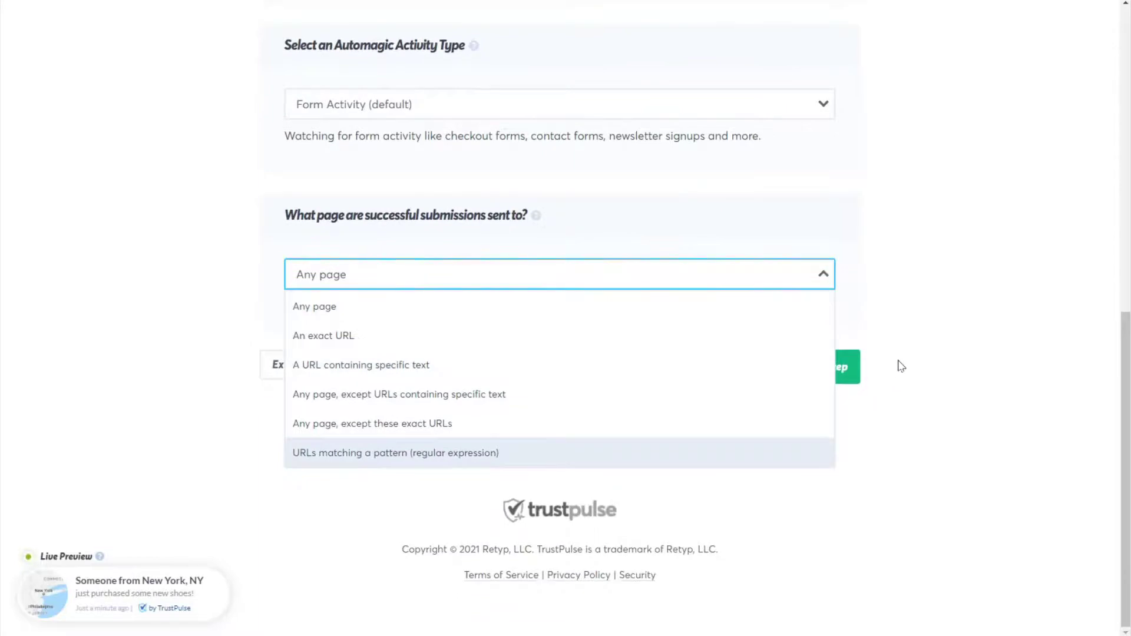
left_click(825, 276)
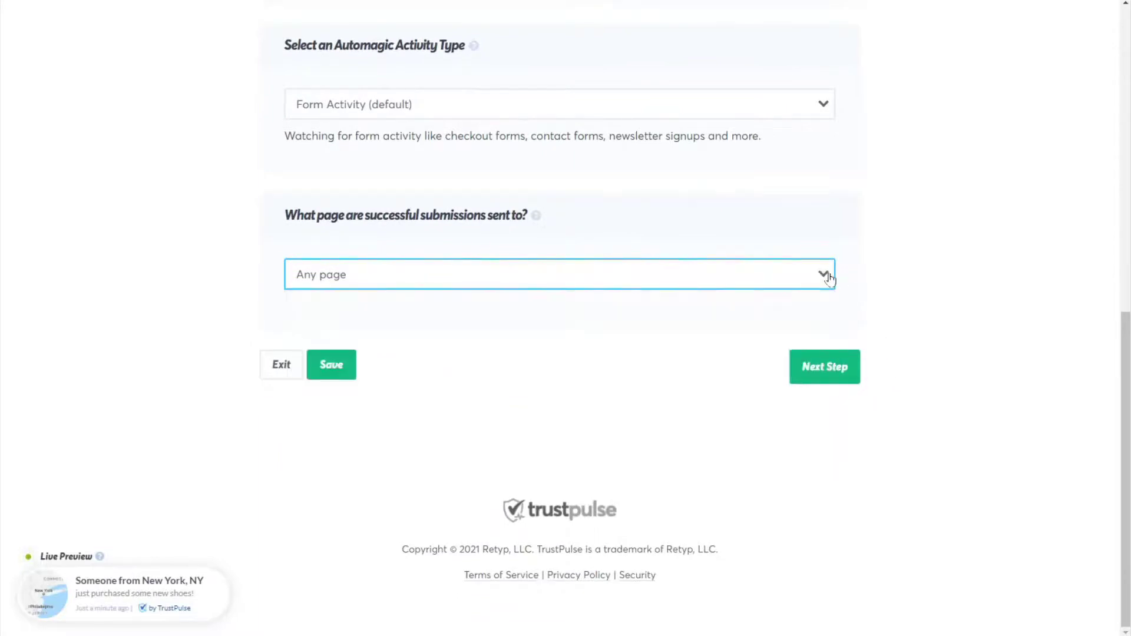
left_click(826, 371)
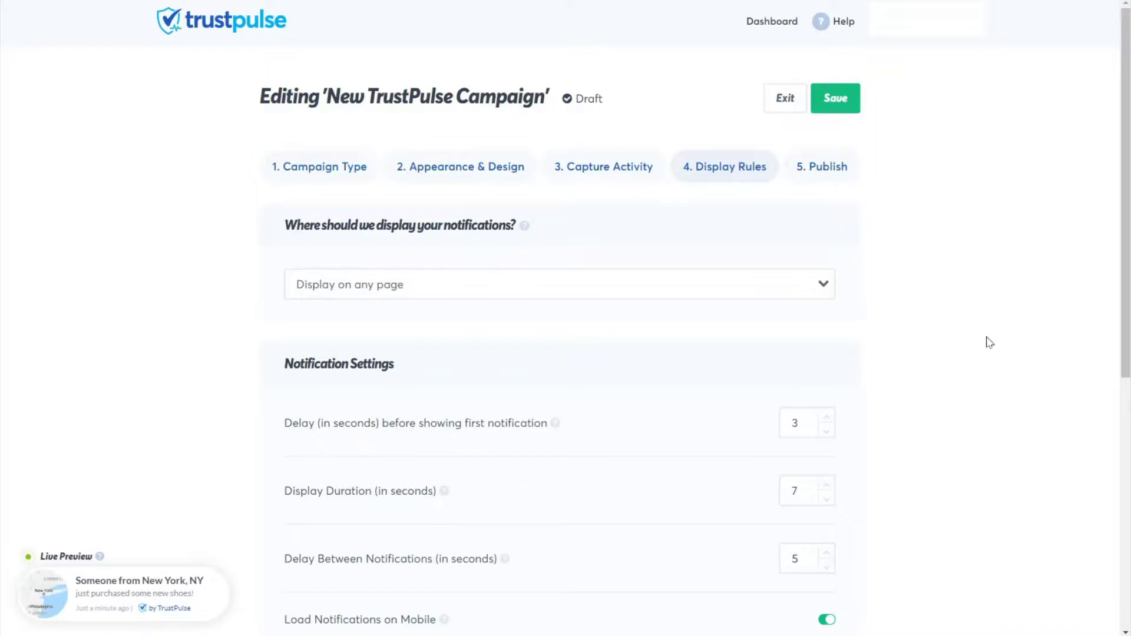
Keep Display on any page with default 3, 7 and 5 second timings and advance to Ready to Launch.
scroll(989, 345, "down", 2)
scroll(989, 341, "down", 1)
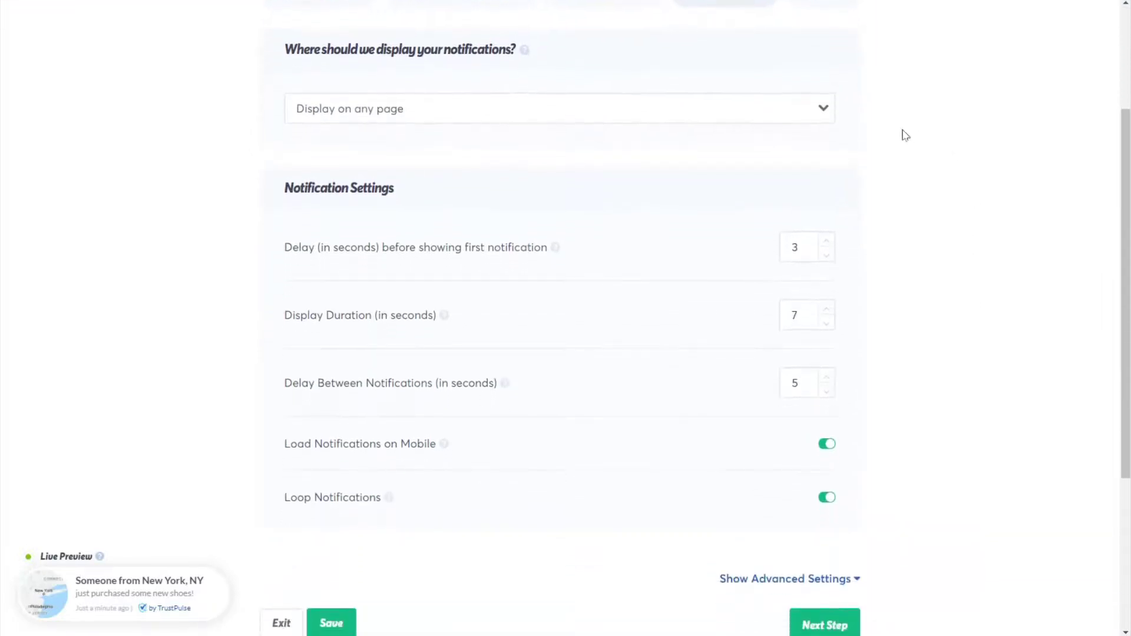
left_click(820, 115)
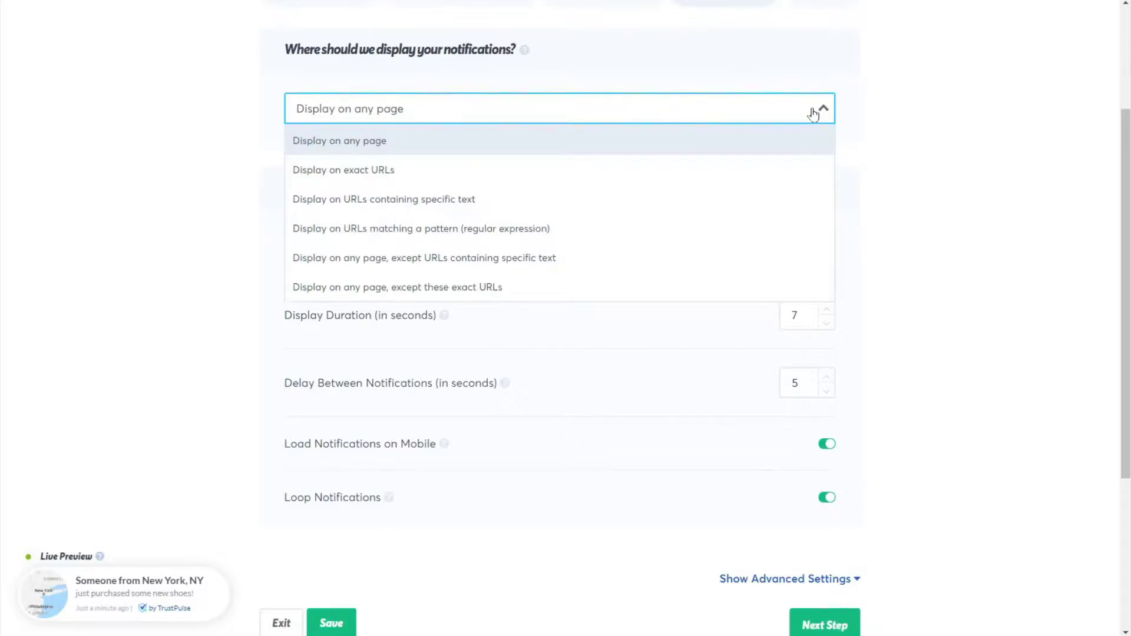
left_click(813, 114)
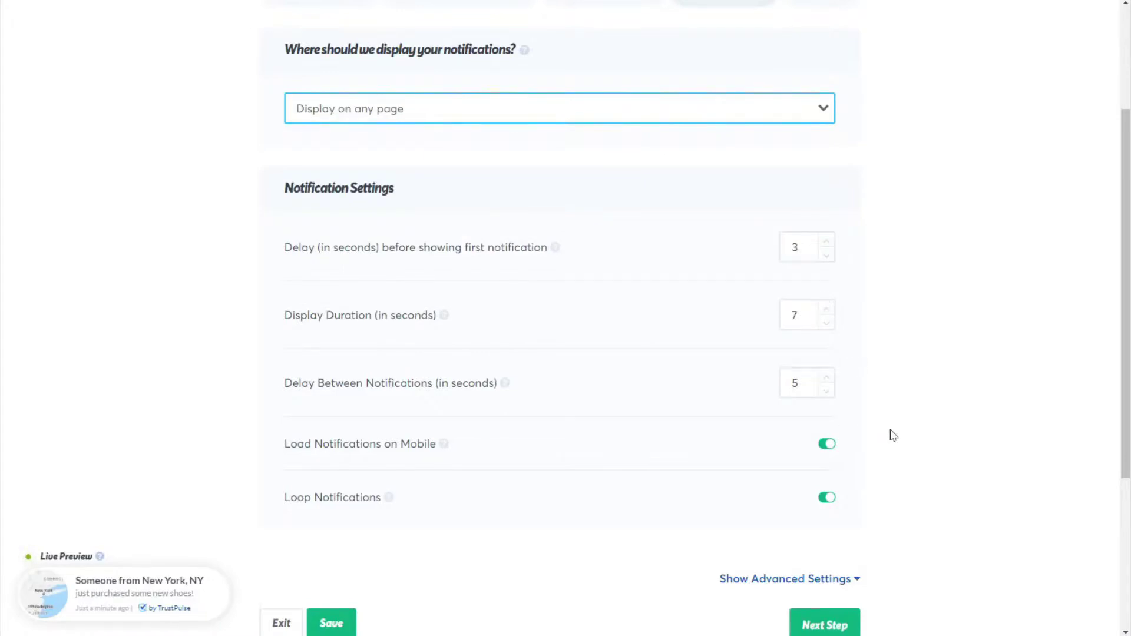
scroll(891, 430, "down", 4)
left_click(856, 337)
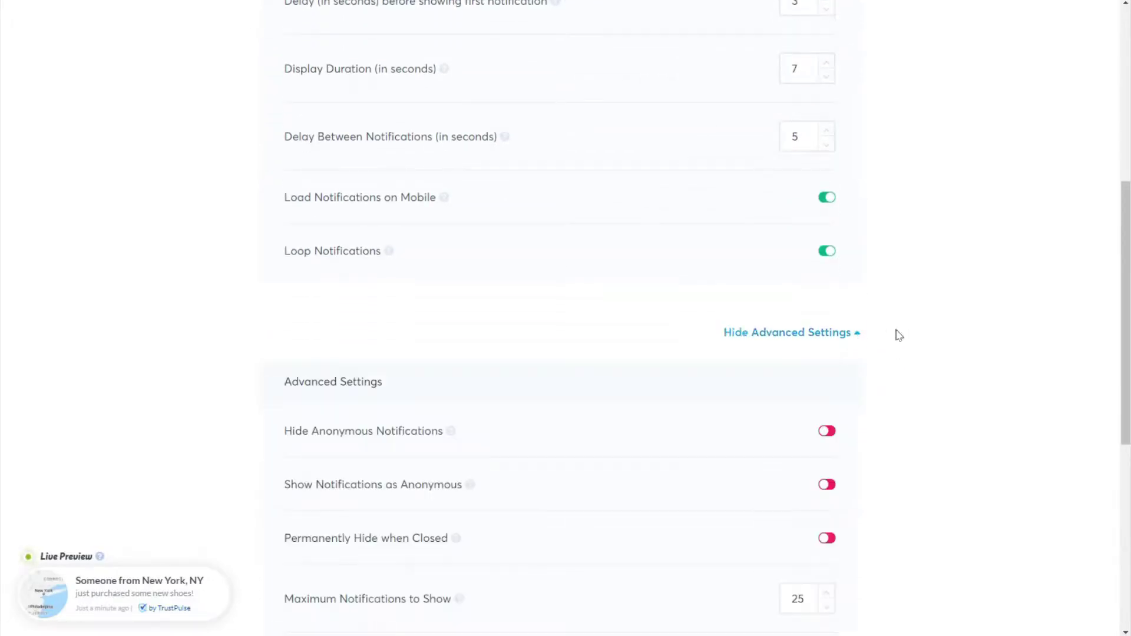
scroll(896, 333, "down", 5)
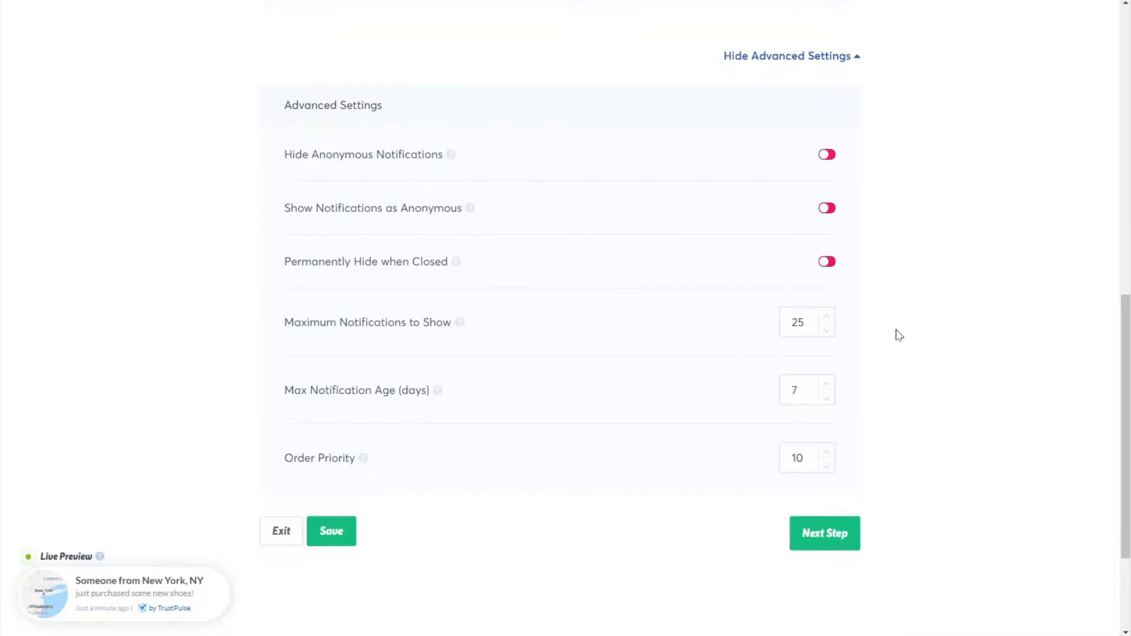
left_click(836, 58)
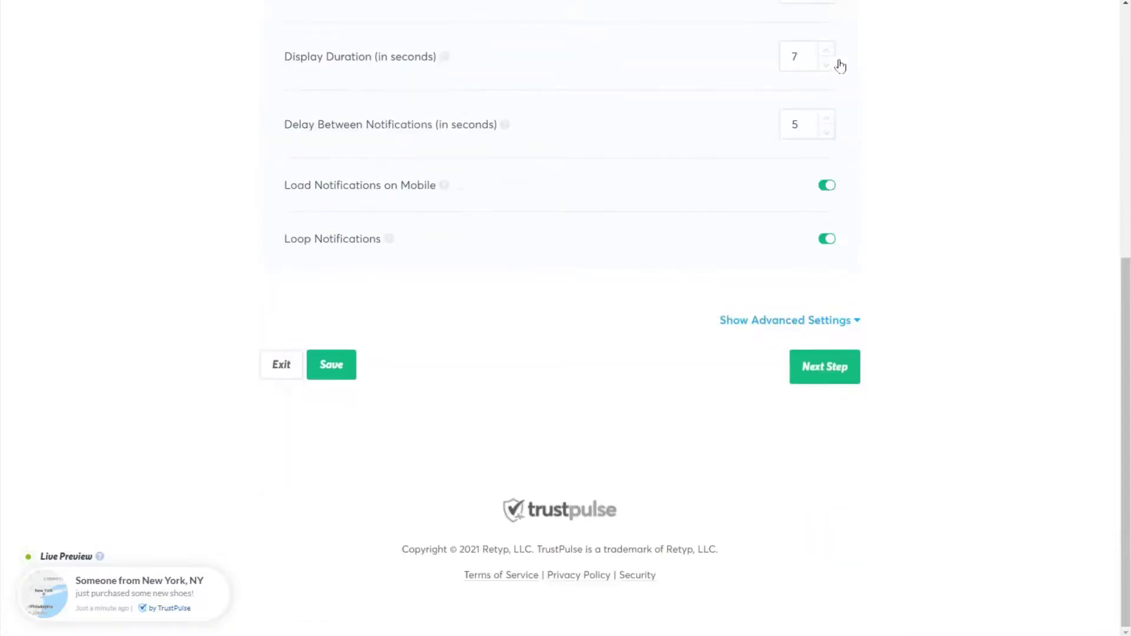
left_click(826, 366)
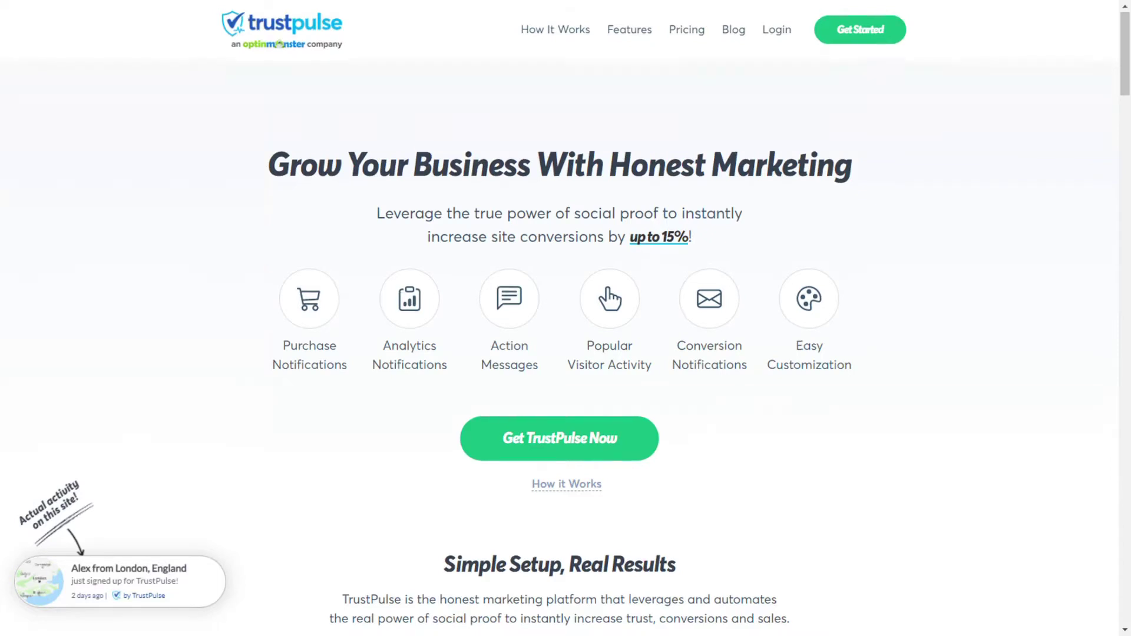
Scroll the TrustPulse homepage down to the Simple Setup, Real Results section.
scroll(564, 318, "down", 2)
scroll(564, 319, "down", 2)
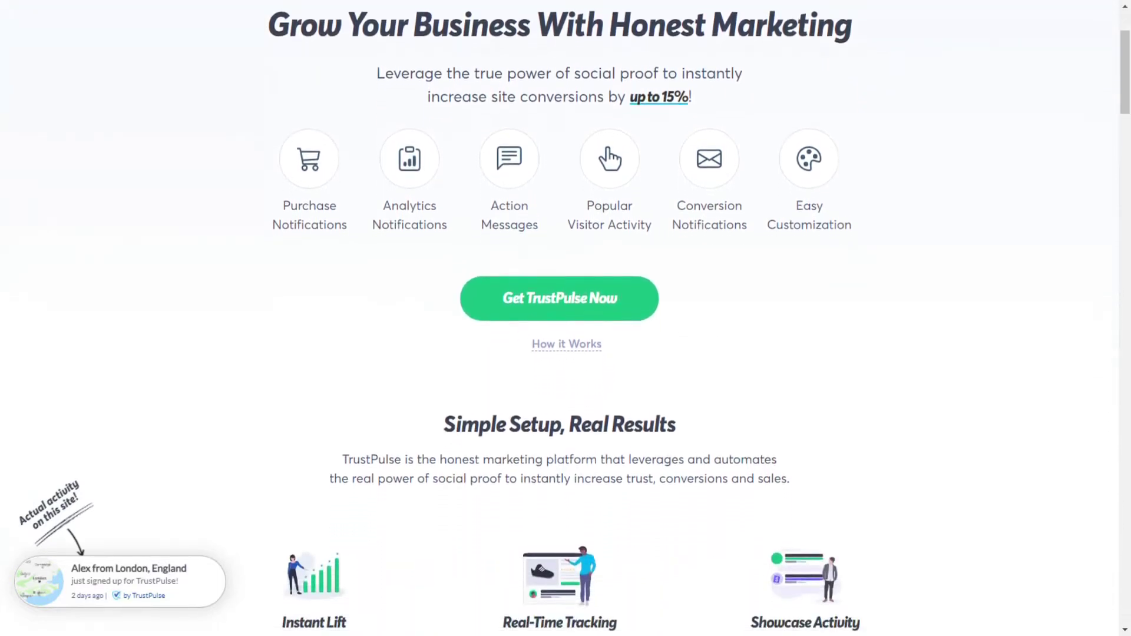
scroll(564, 318, "down", 2)
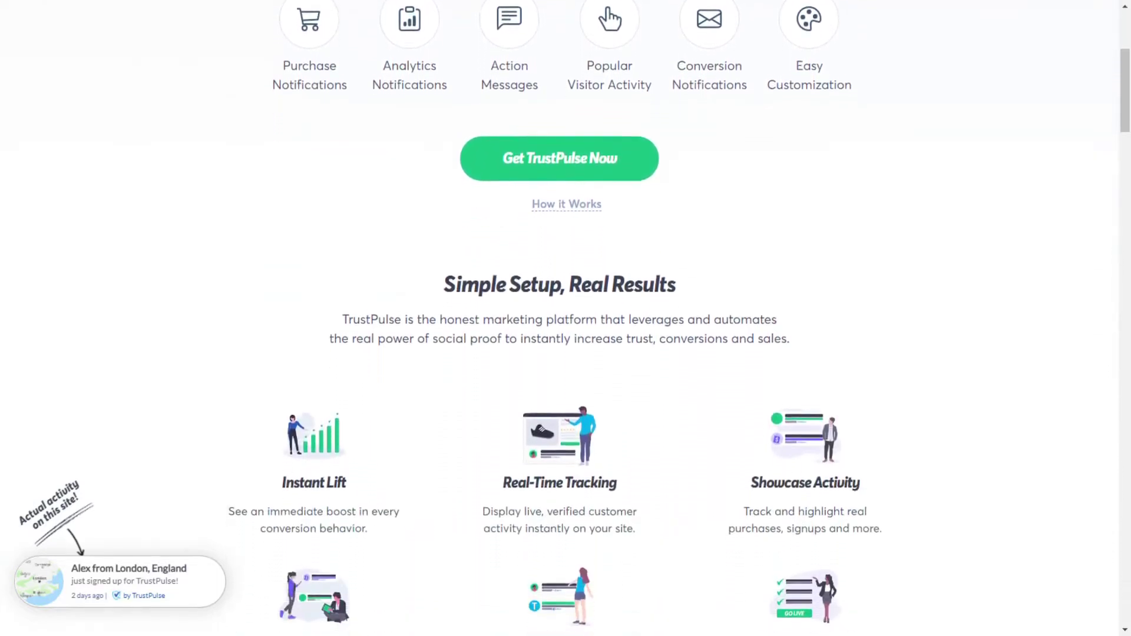